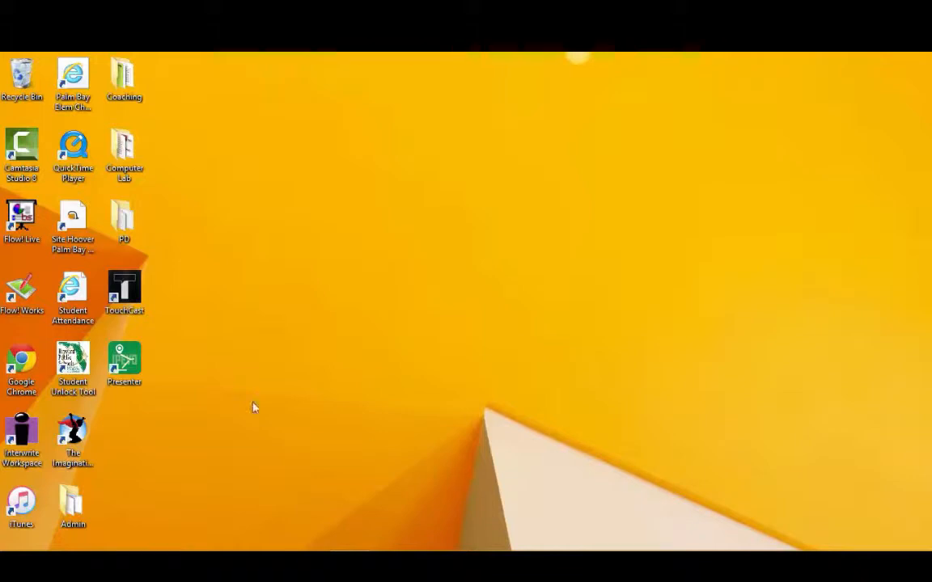
# - In Google Chrome, search the web for "brevard schools" and open the Brevard County Schools home page
pyautogui.doubleClick(21, 362)
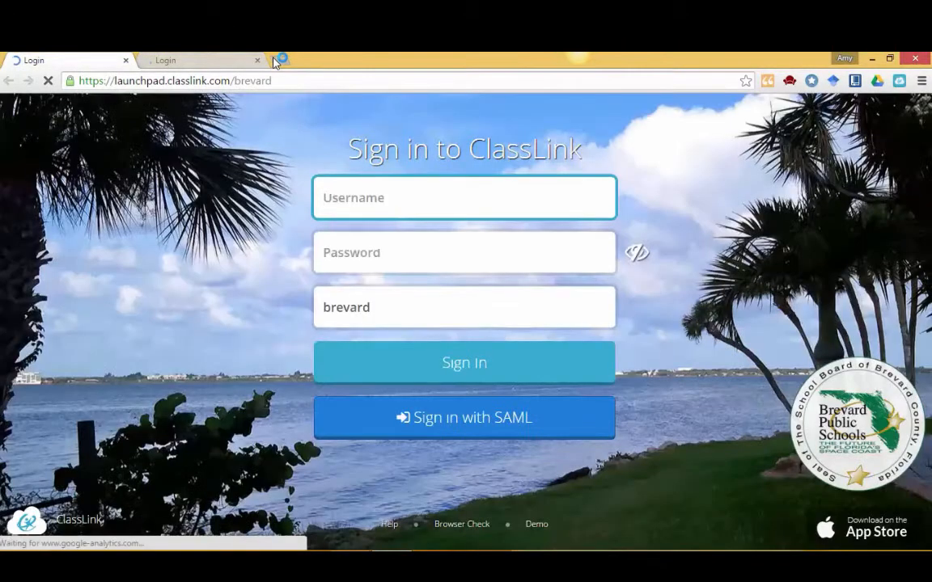
pyautogui.click(276, 60)
pyautogui.write('bre')
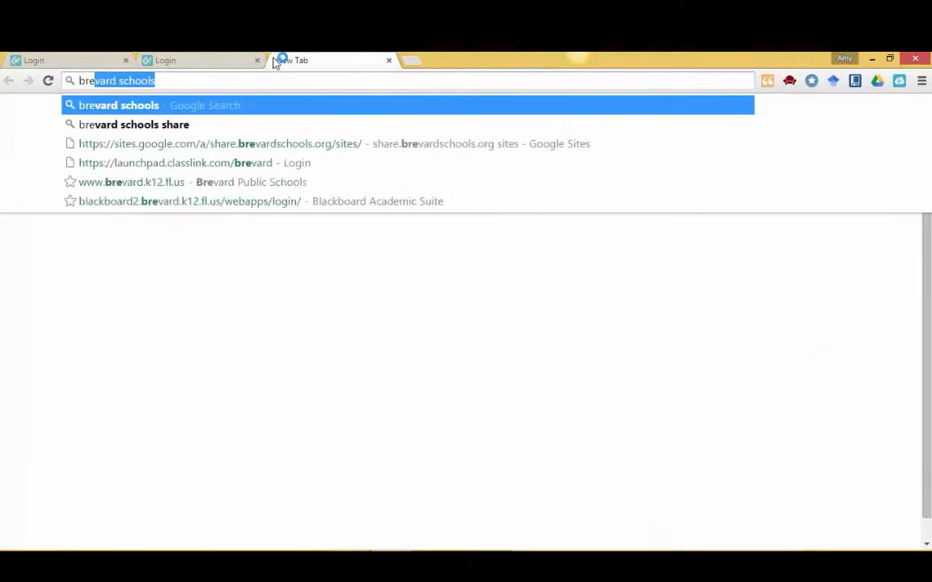
pyautogui.write('vard scho')
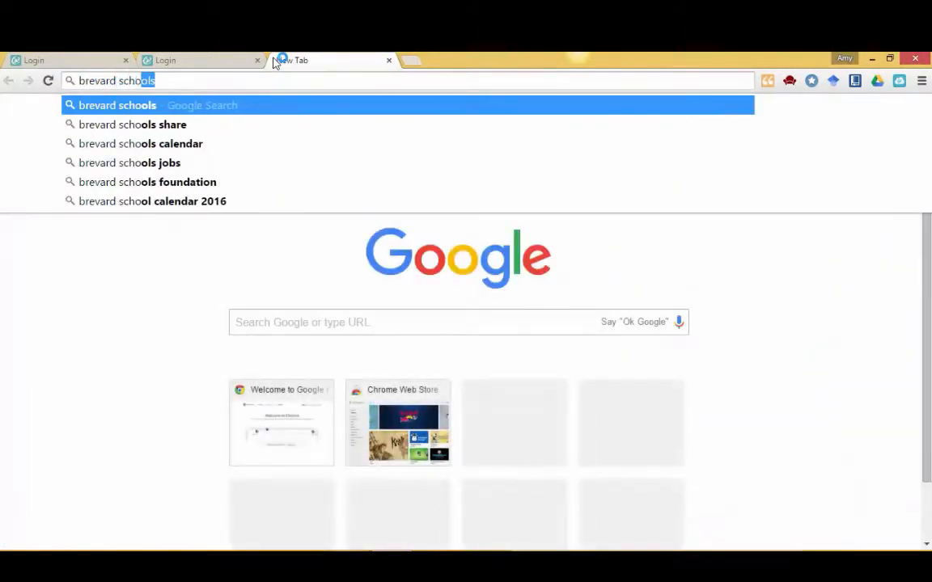
pyautogui.press('Return')
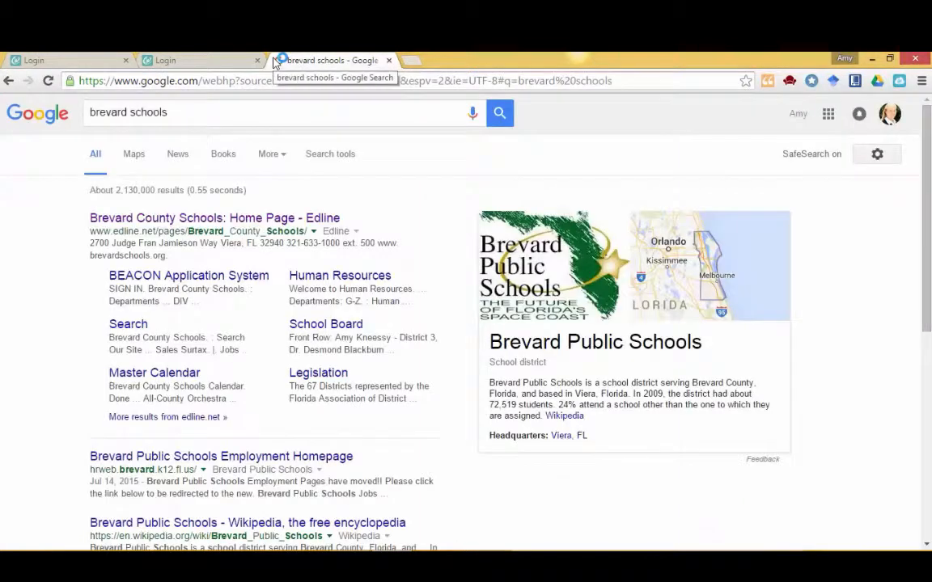
pyautogui.click(164, 219)
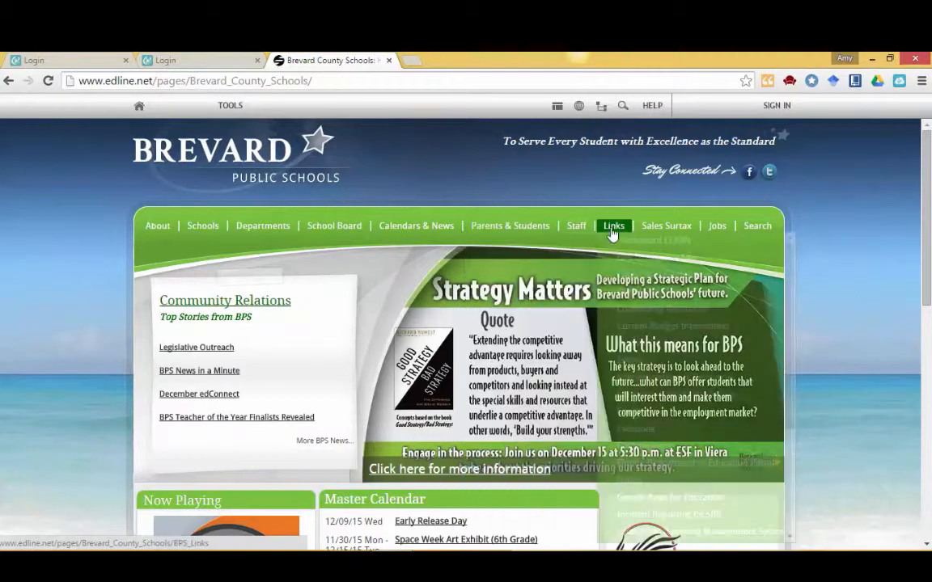
# - Go to the staff resource Google Apps for Education and log in to the Share Domain Google account
pyautogui.moveTo(579, 230)
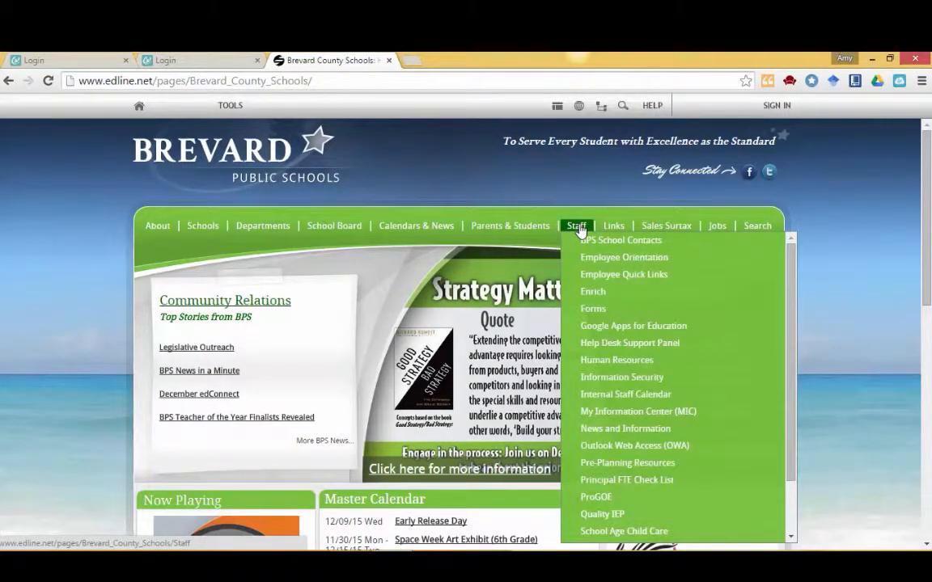
pyautogui.click(597, 326)
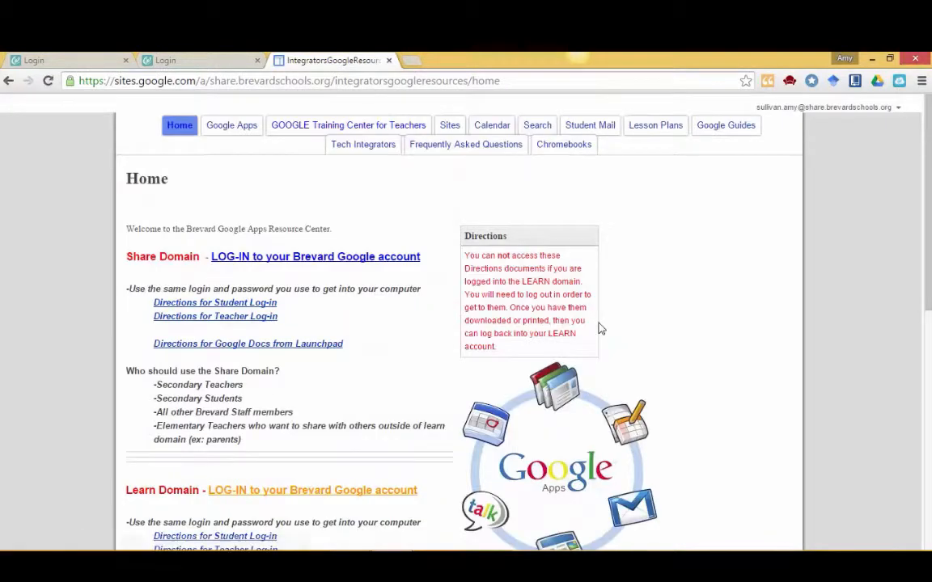
pyautogui.click(297, 258)
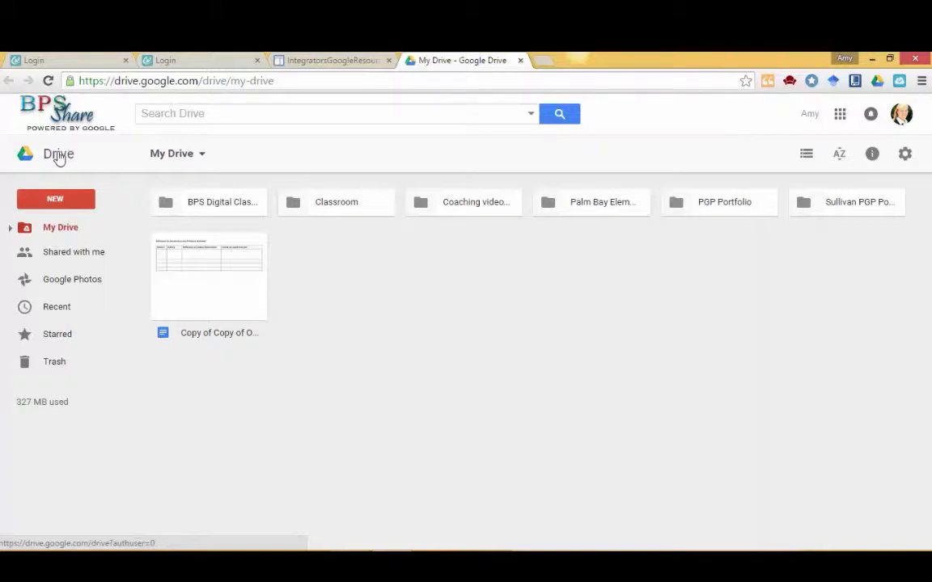
# - Look through the available Google apps, including the additional ones, and open Sites
pyautogui.click(840, 114)
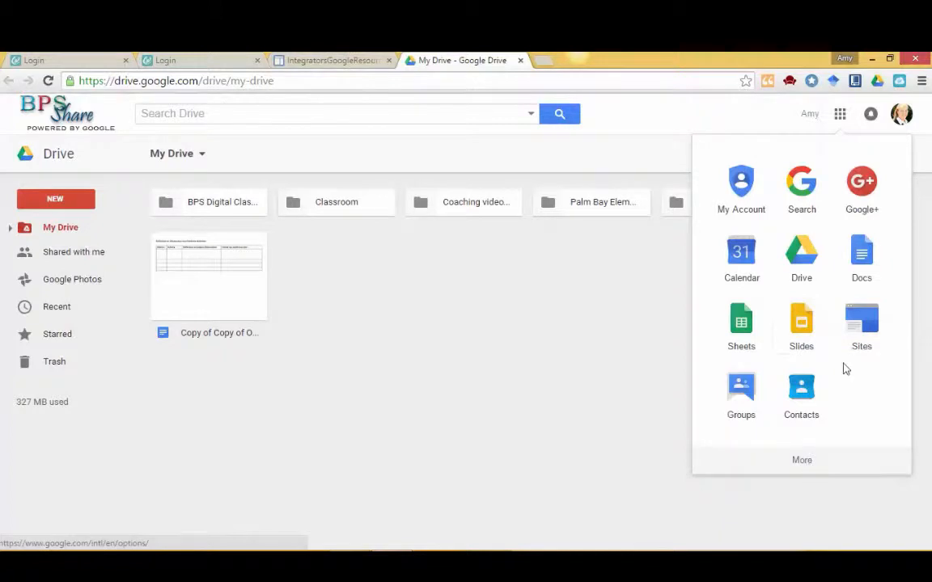
pyautogui.click(803, 461)
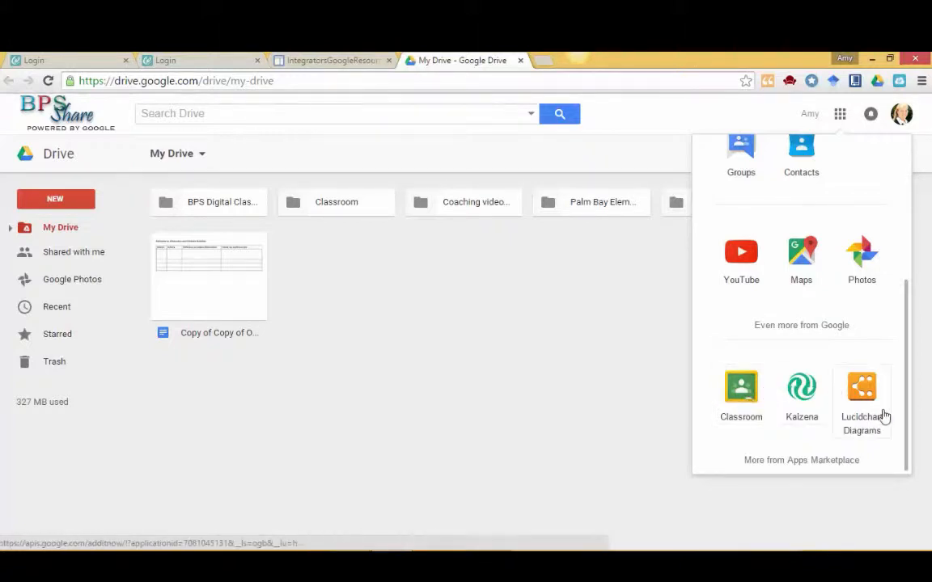
pyautogui.moveTo(906, 415); pyautogui.dragTo(894, 259)
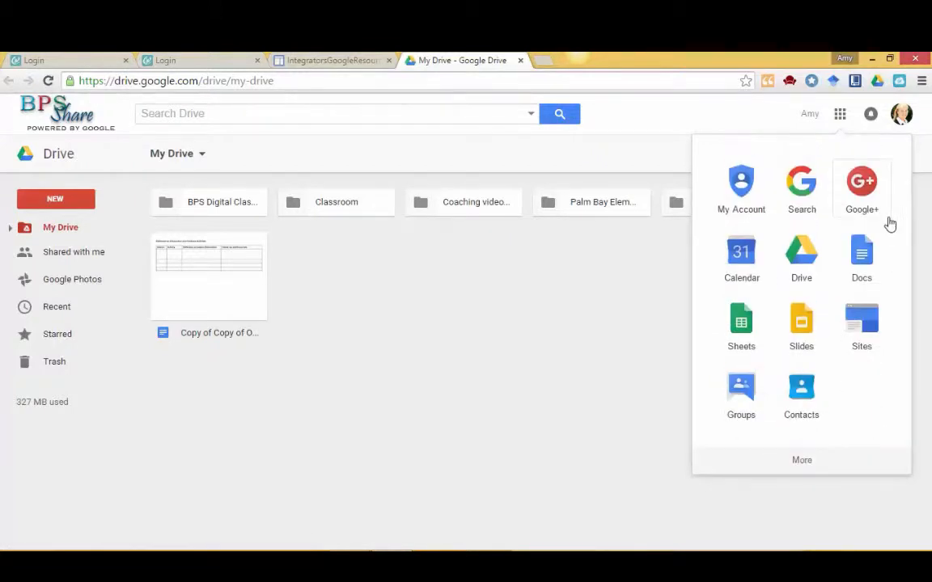
pyautogui.click(864, 324)
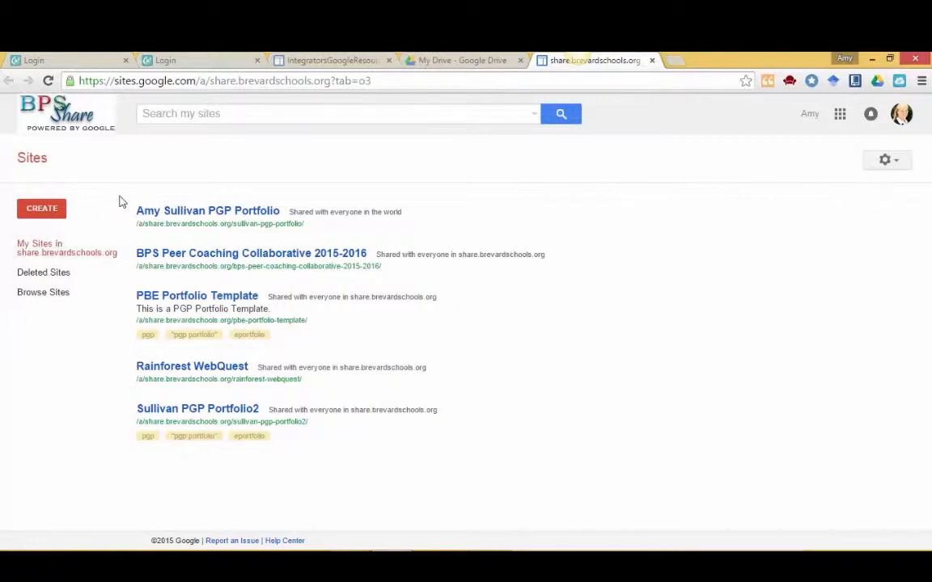
# - Start creating a new site and select the PBE PGP Portfolio Template from the share.brevardschools.org template gallery
pyautogui.click(41, 211)
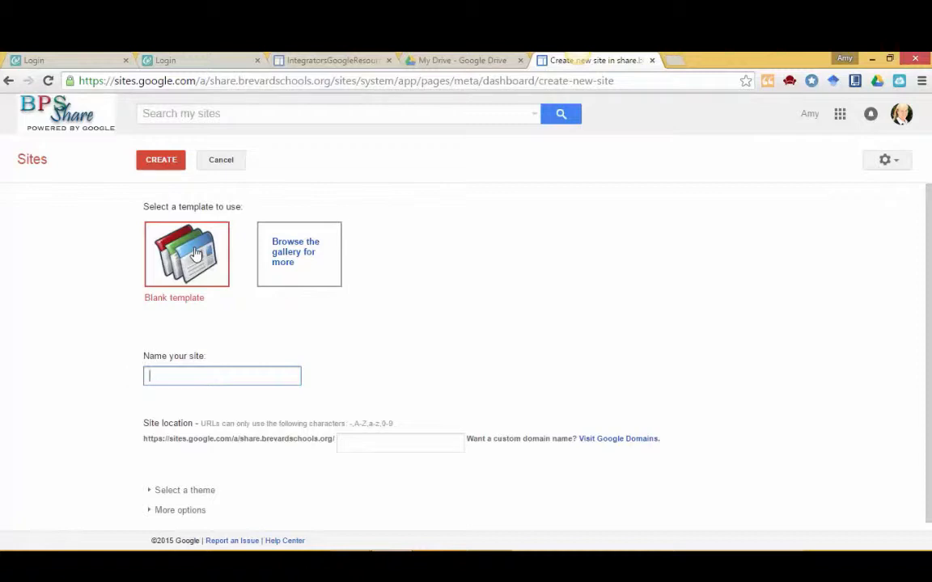
pyautogui.click(284, 256)
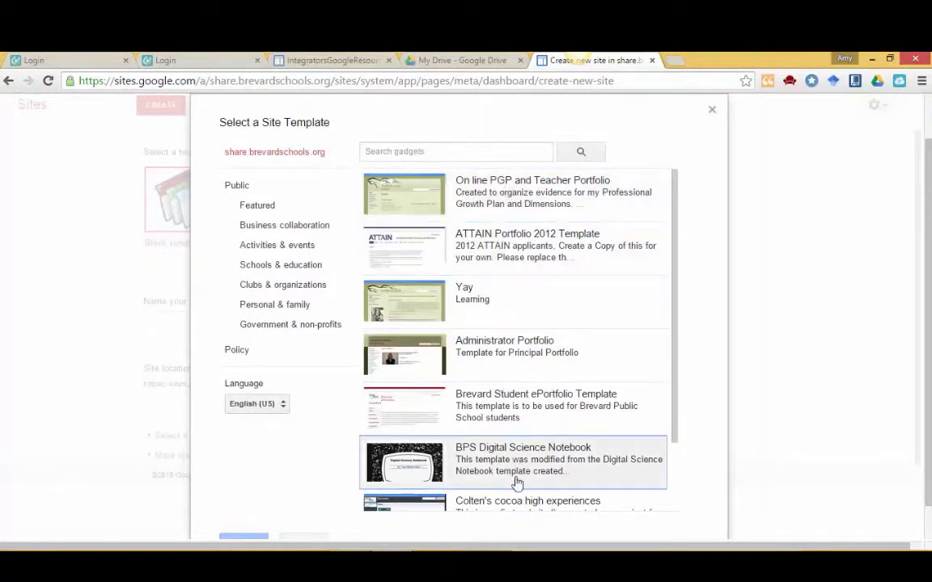
pyautogui.scroll(-1, 668, 243)
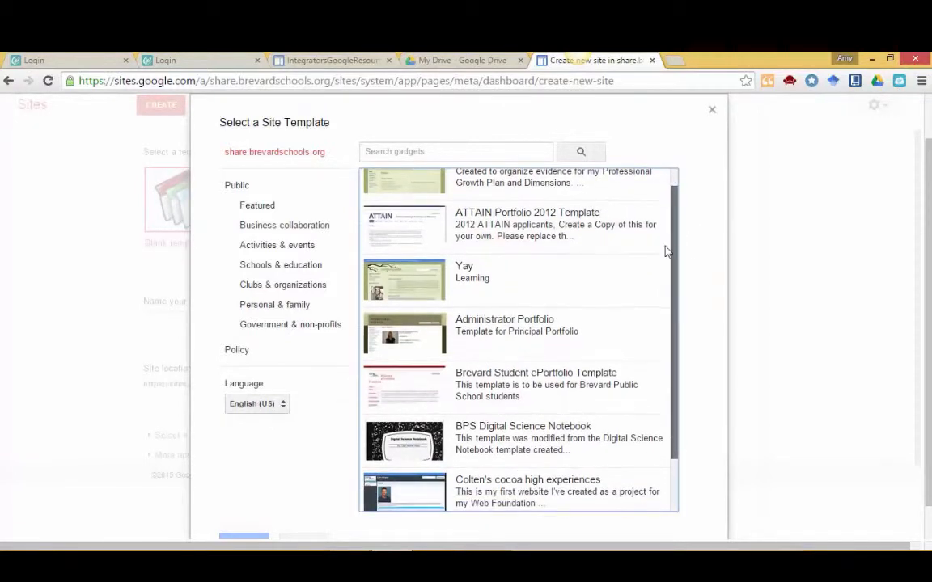
pyautogui.scroll(-1, 666, 267)
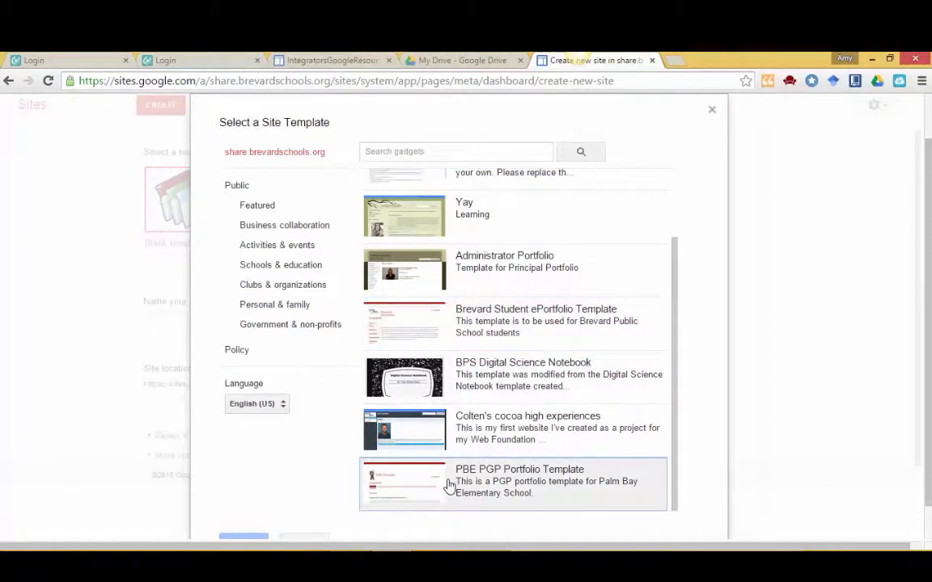
pyautogui.click(495, 482)
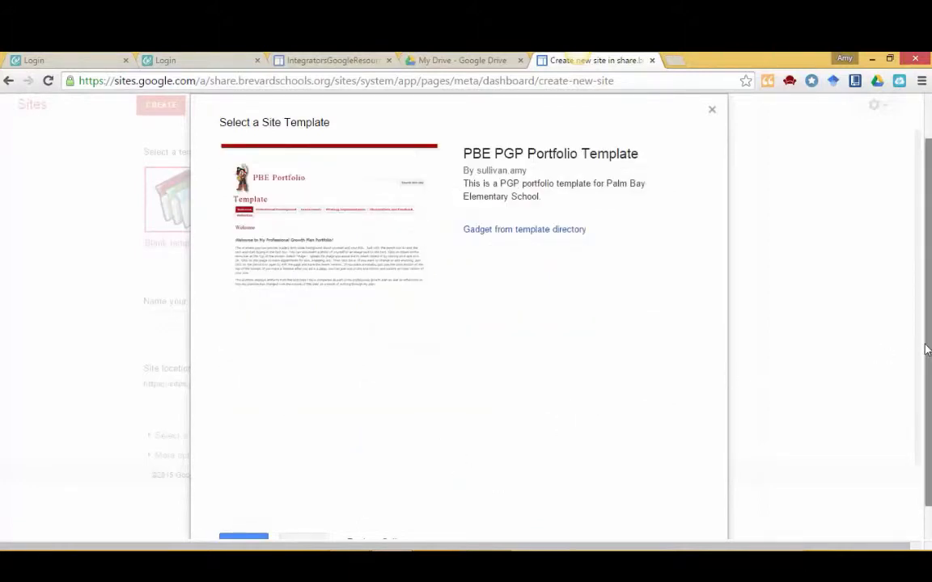
pyautogui.scroll(-2, 922, 348)
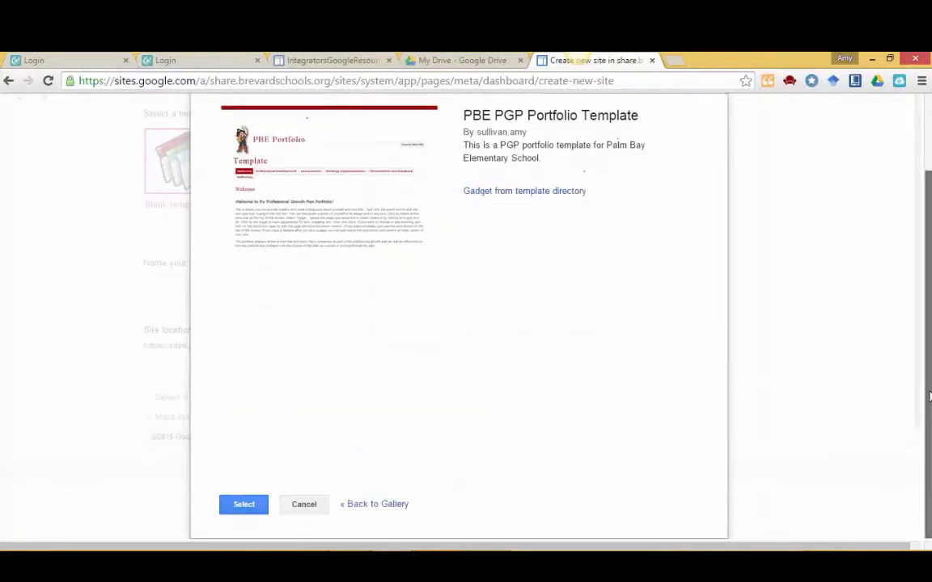
pyautogui.click(243, 504)
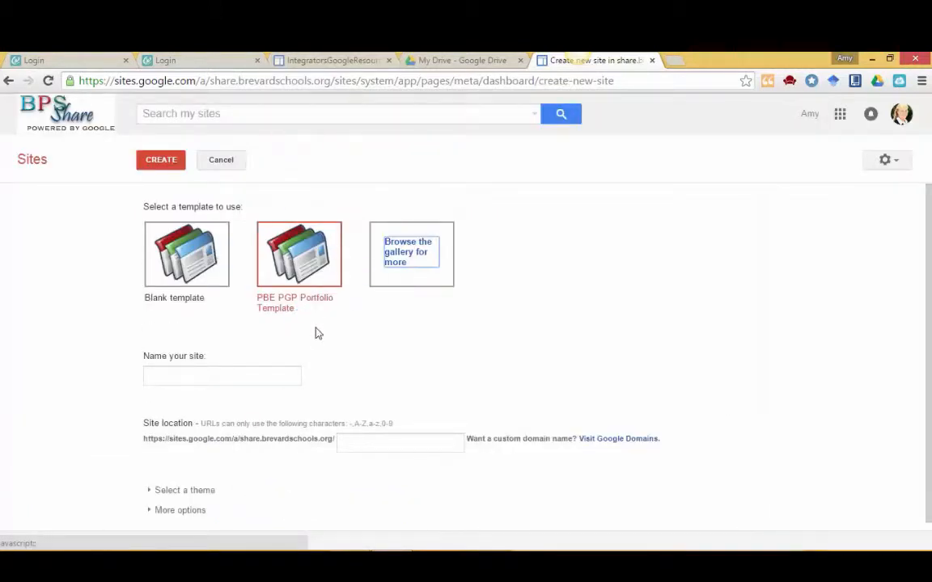
# - Name the site with the owner's surname followed by "PGP Portfolio" and try to create it
pyautogui.click(201, 377)
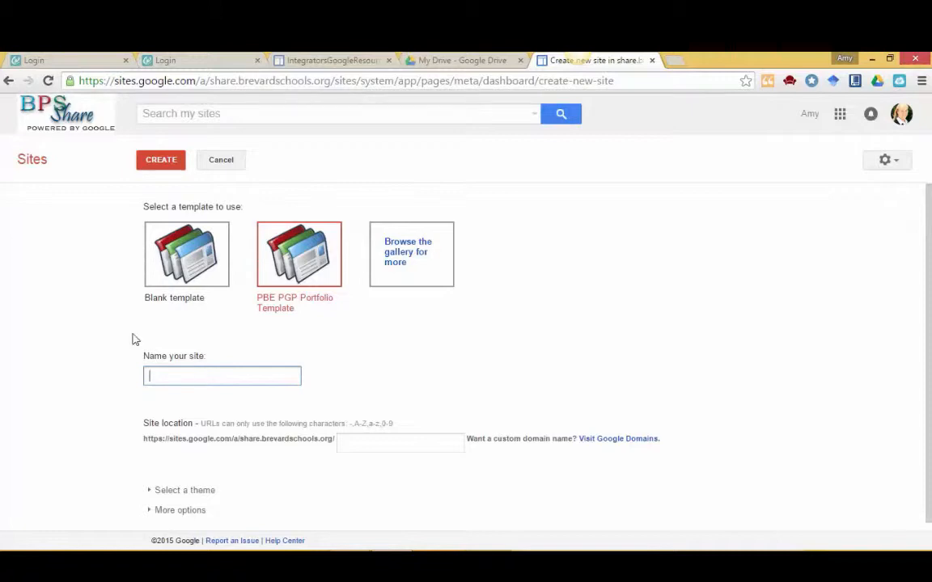
pyautogui.write('Sullivan PG')
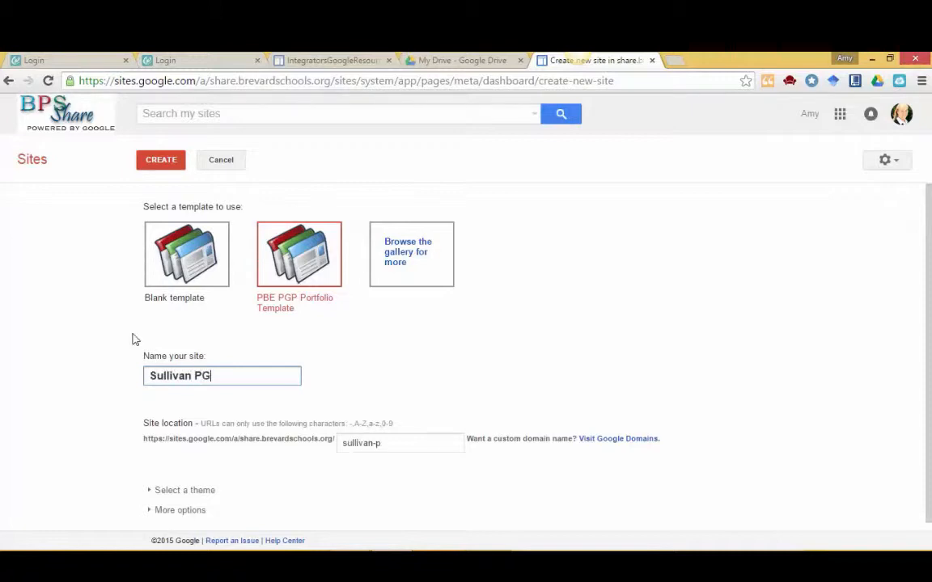
pyautogui.write('P Portfolio')
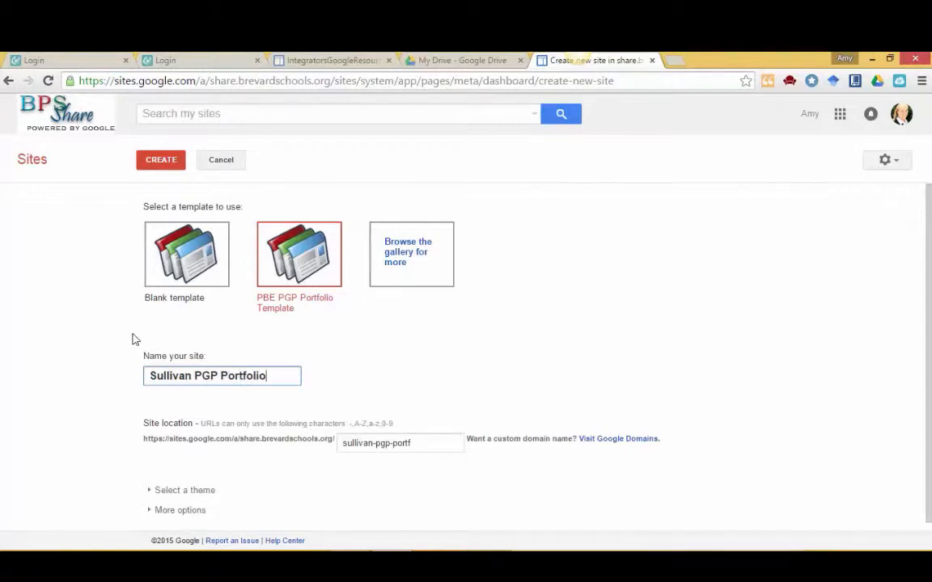
pyautogui.click(160, 162)
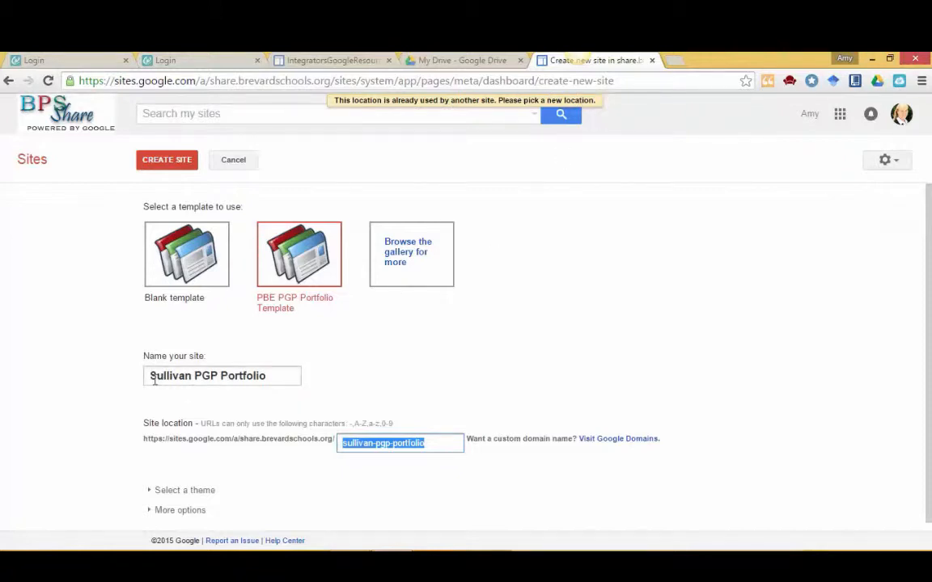
# - Try to create the site with 3 added to the end of its name
pyautogui.click(271, 376)
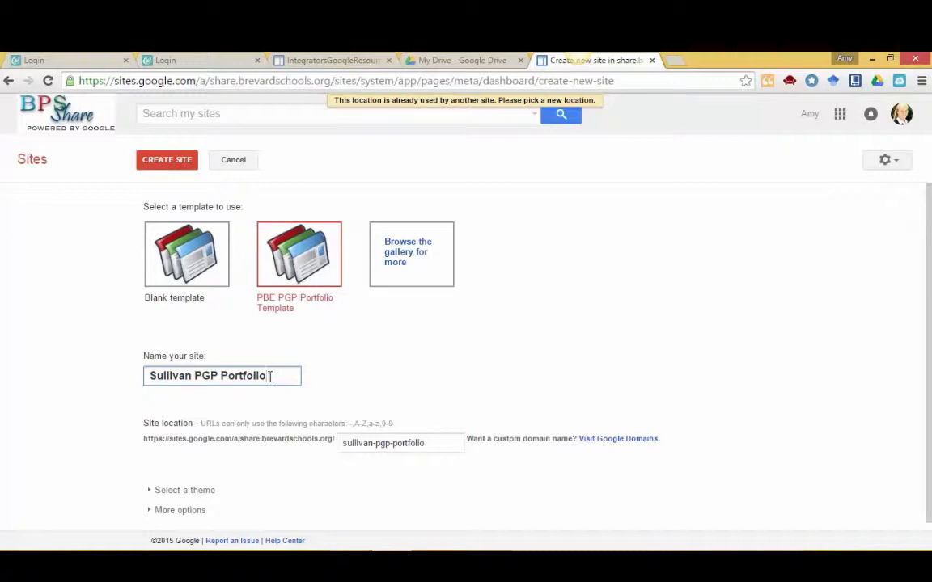
pyautogui.write('3')
pyautogui.click(154, 164)
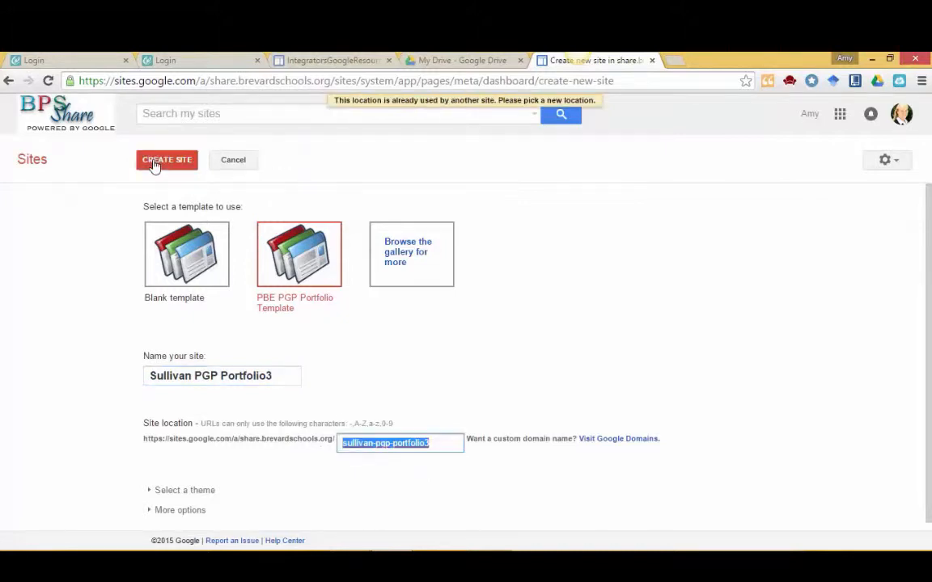
# - Change the site name's ending to "Portfolio5" and create the site
pyautogui.click(288, 375)
pyautogui.press('BackSpace')
pyautogui.write('5')
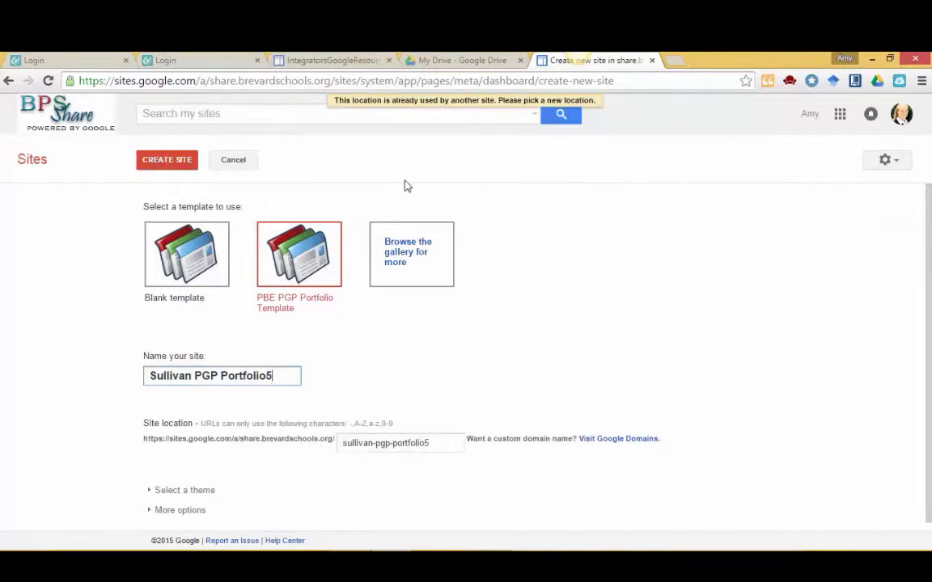
pyautogui.click(171, 166)
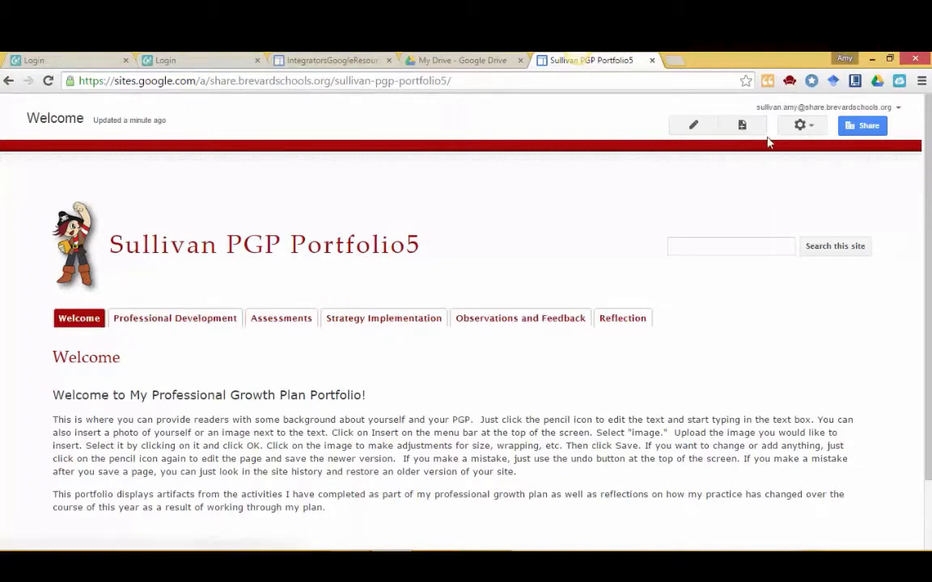
pyautogui.click(815, 130)
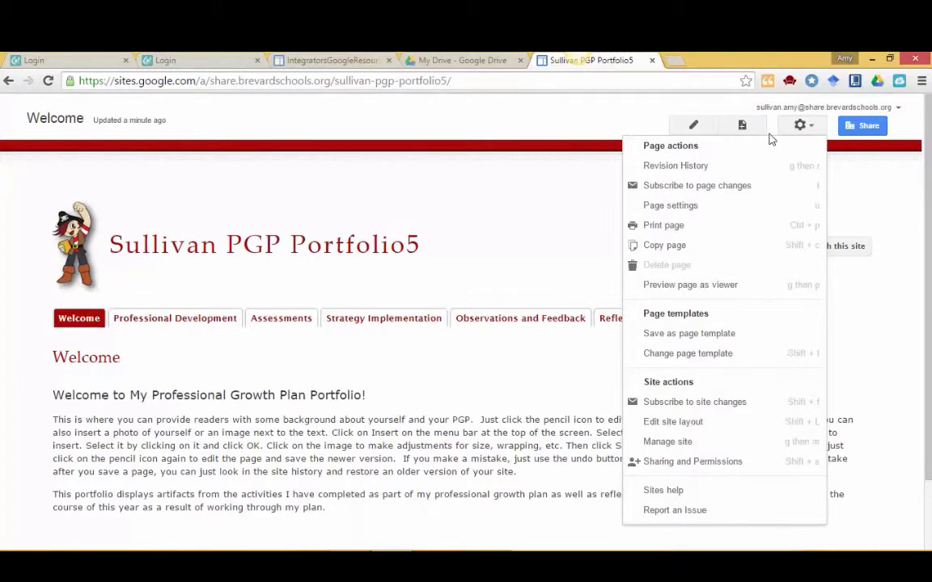
pyautogui.click(541, 108)
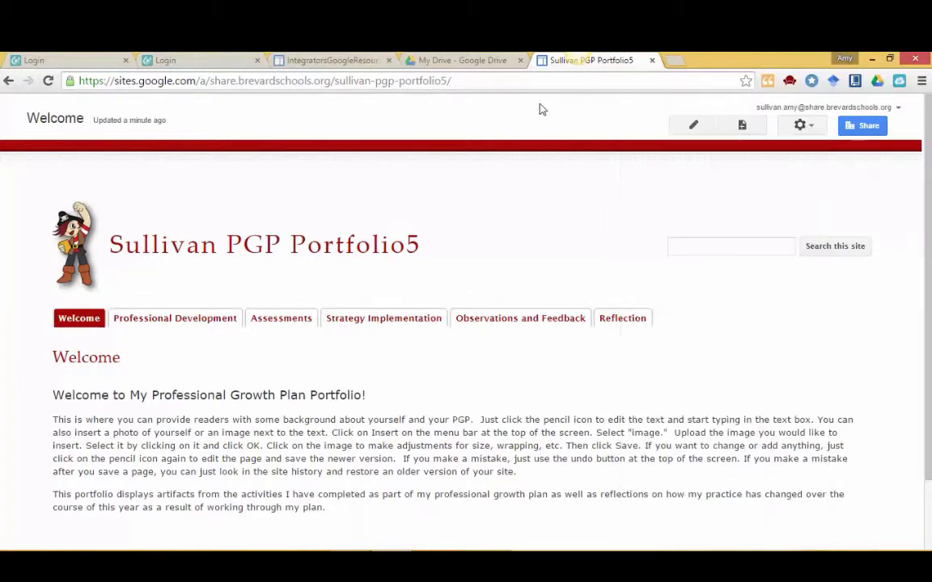
# - Replace the Welcome page's text heading with "Hello and Welcome to my Portfolio!" and save the page
pyautogui.click(694, 127)
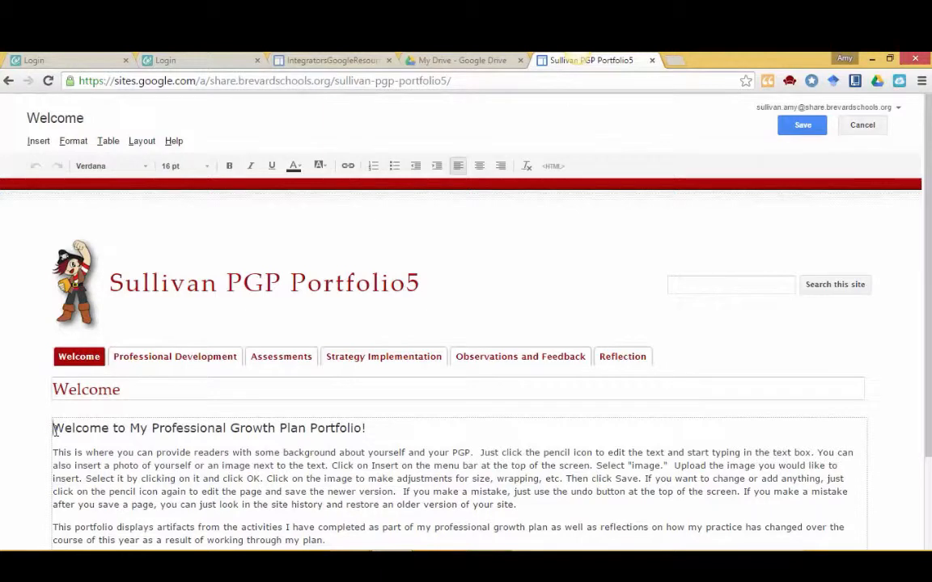
pyautogui.moveTo(54, 429); pyautogui.dragTo(400, 420)
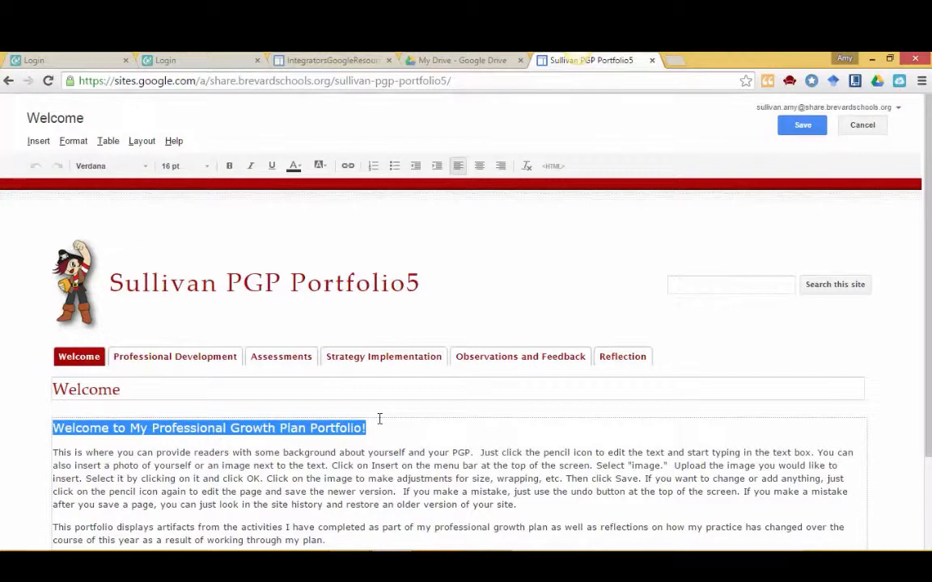
pyautogui.write('hellow')
pyautogui.press('BackSpace')
pyautogui.press('BackSpace')
pyautogui.press('BackSpace')
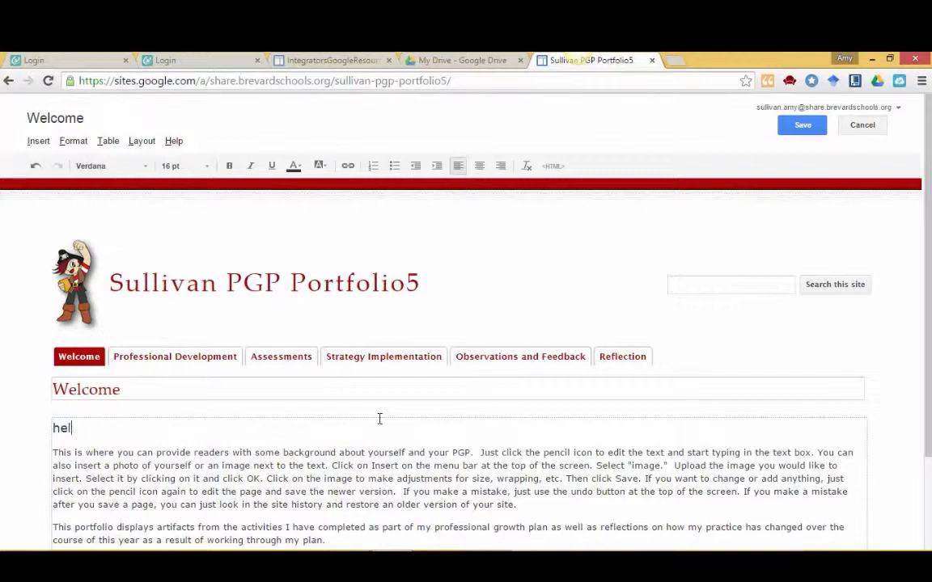
pyautogui.press('BackSpace')
pyautogui.press('BackSpace')
pyautogui.press('BackSpace')
pyautogui.write('Hello and')
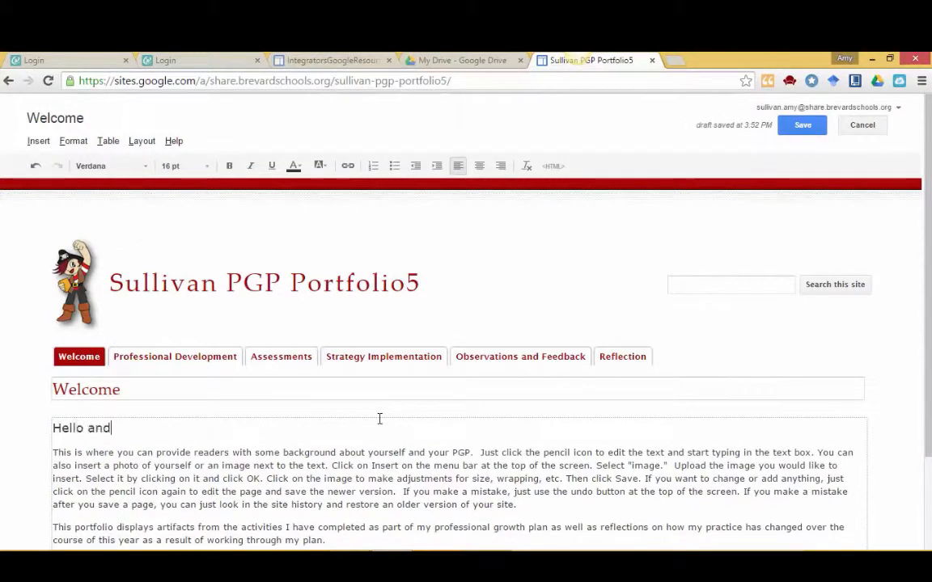
pyautogui.write(' w')
pyautogui.press('BackSpace')
pyautogui.write('Welcome to my Portfolio')
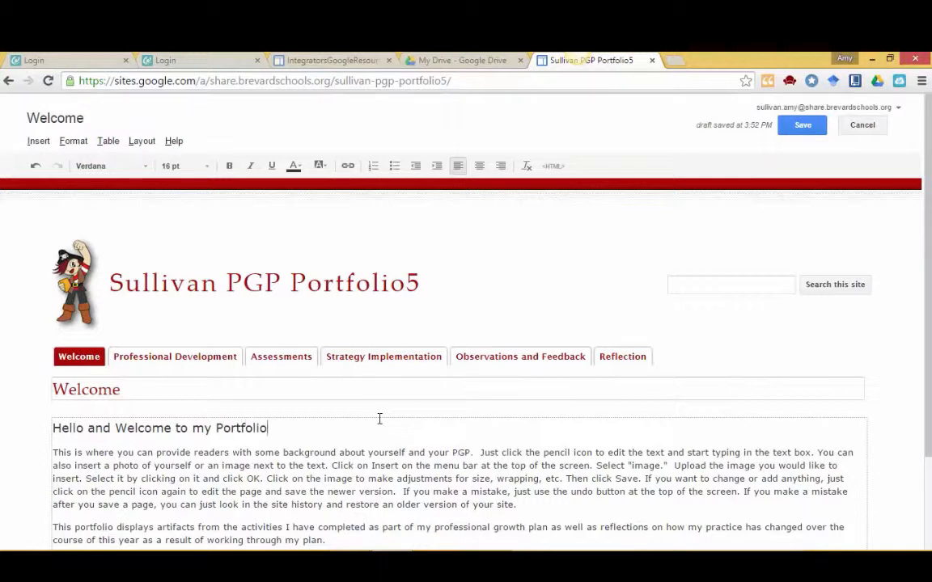
pyautogui.write('!')
pyautogui.click(815, 129)
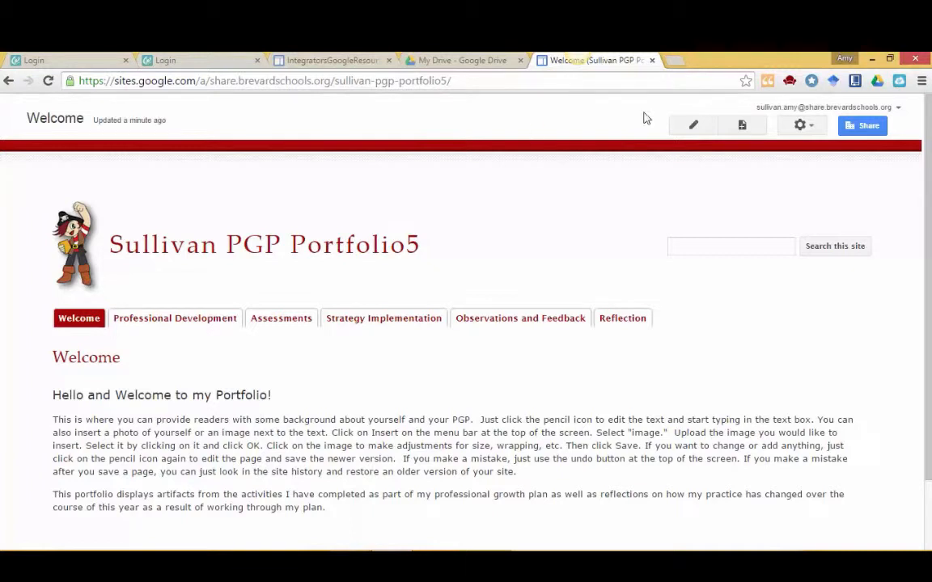
# - Edit the Welcome page and insert the backspace image from the desktop's Computer Lab > Images folder above the heading
pyautogui.click(694, 127)
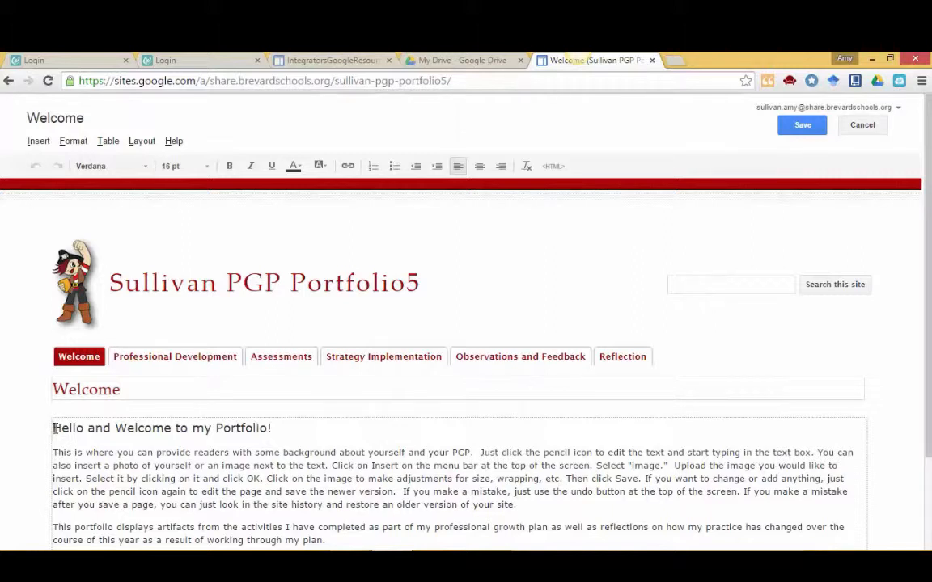
pyautogui.click(39, 142)
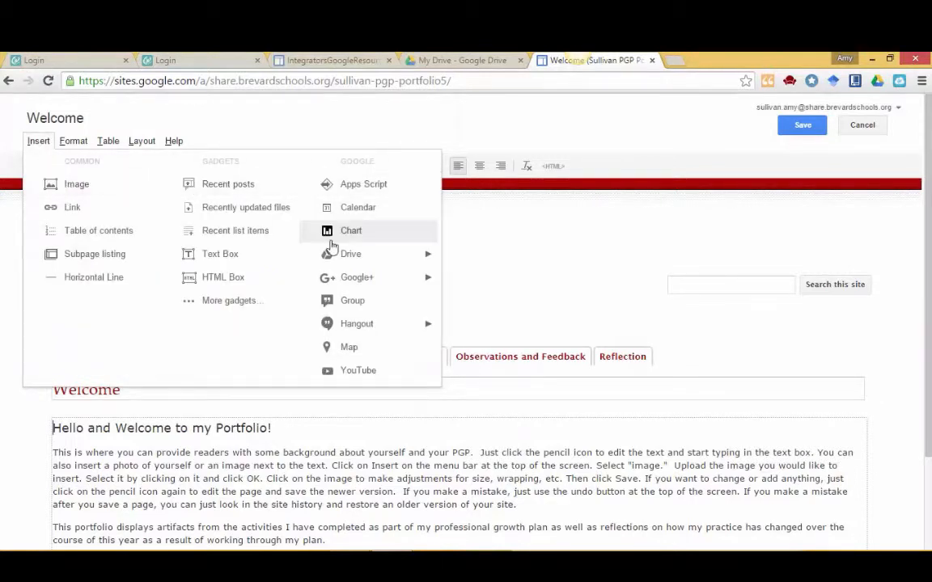
pyautogui.click(76, 190)
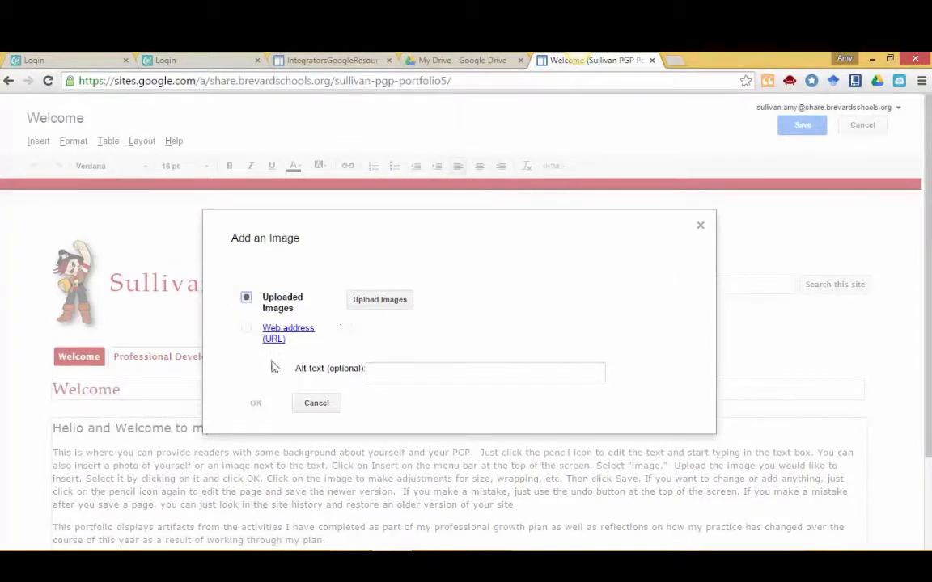
pyautogui.click(384, 302)
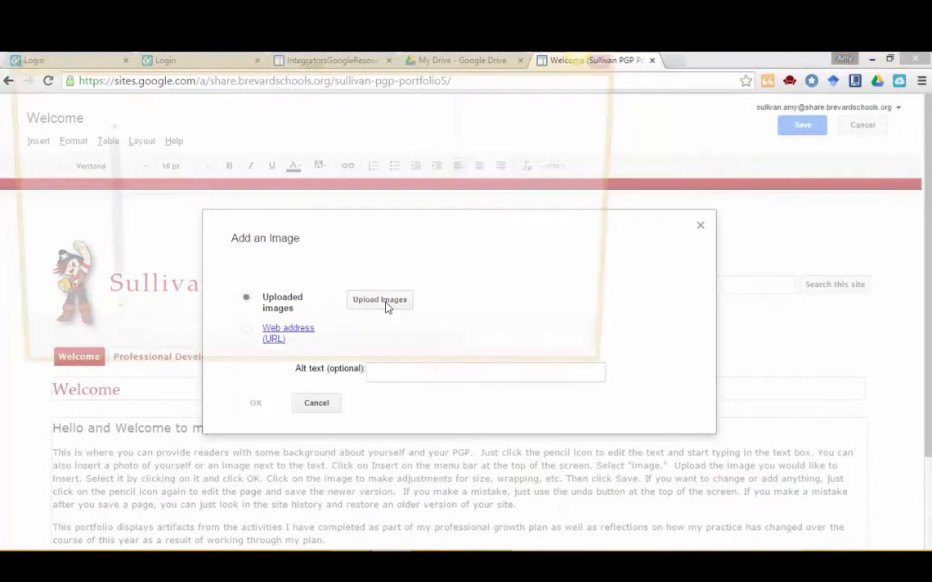
pyautogui.click(74, 224)
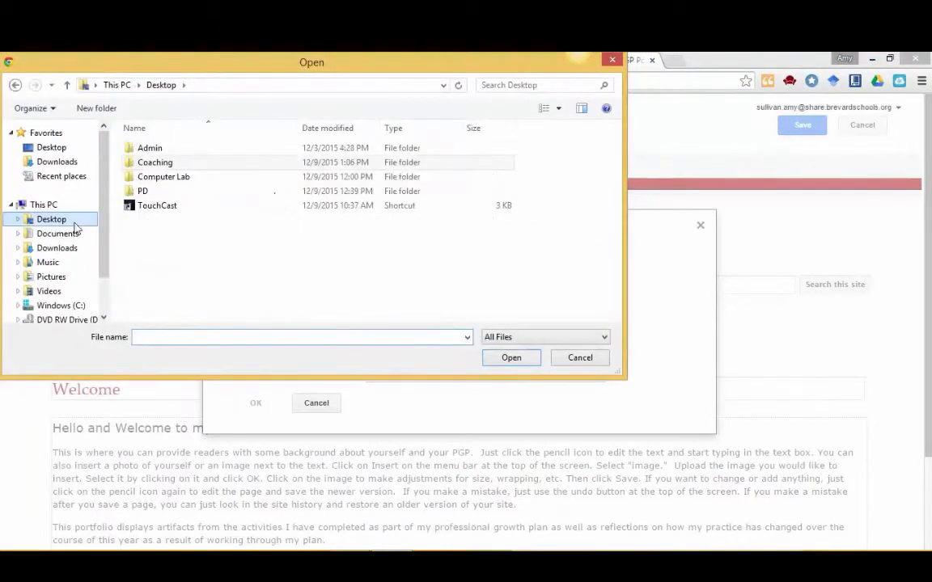
pyautogui.click(149, 179)
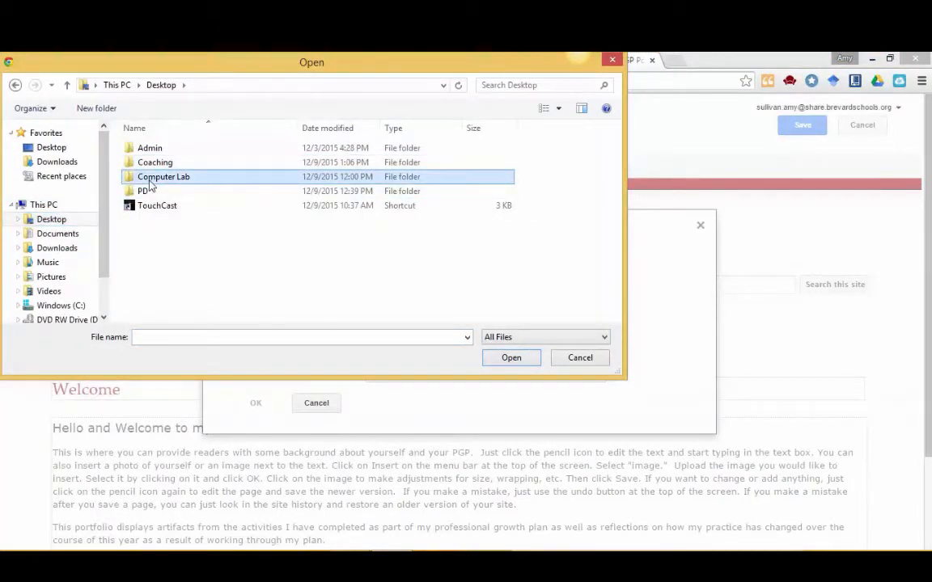
pyautogui.doubleClick(149, 181)
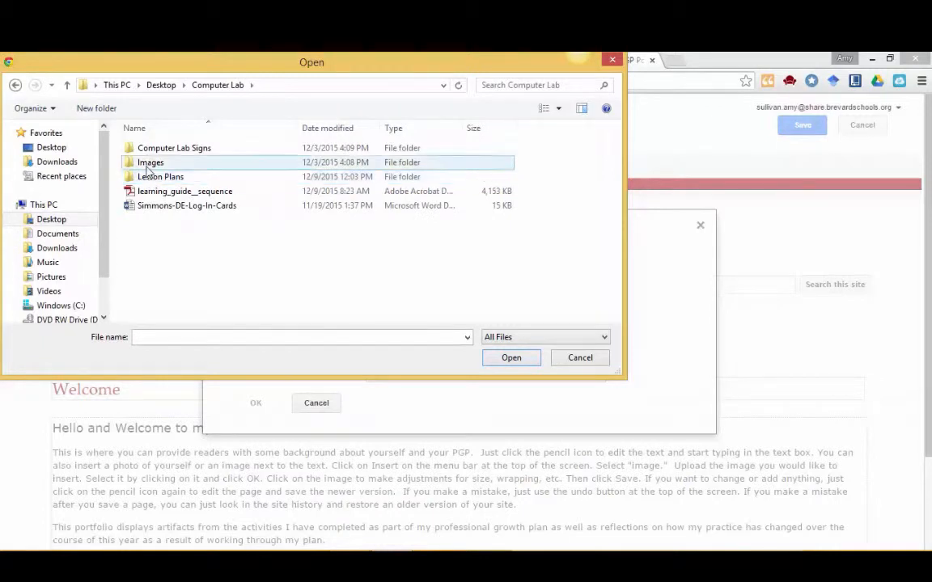
pyautogui.click(144, 164)
pyautogui.doubleClick(144, 164)
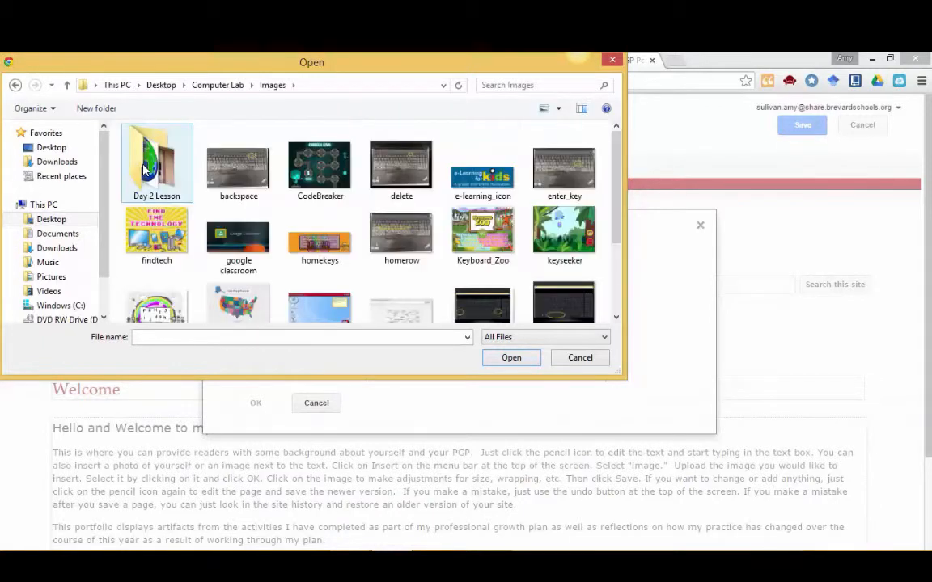
pyautogui.click(239, 166)
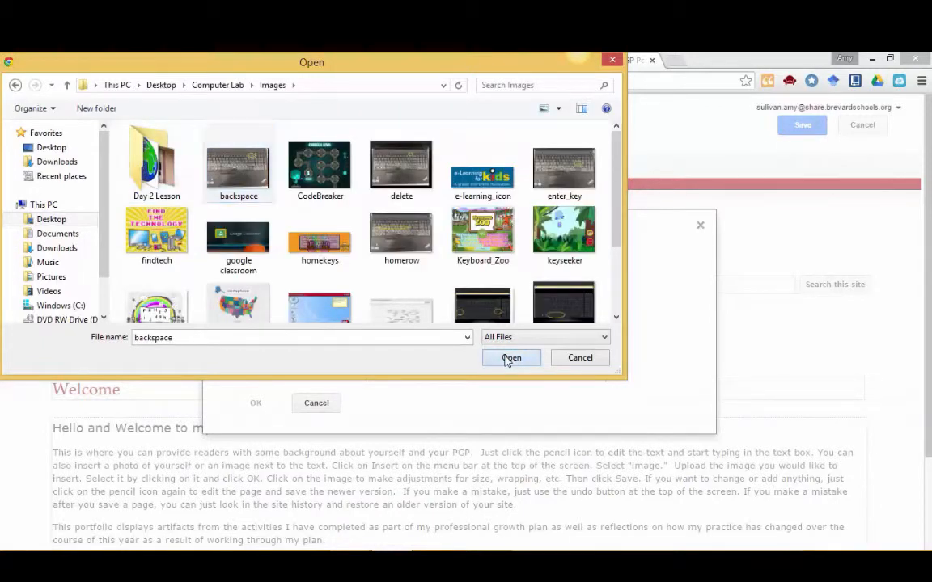
pyautogui.click(508, 359)
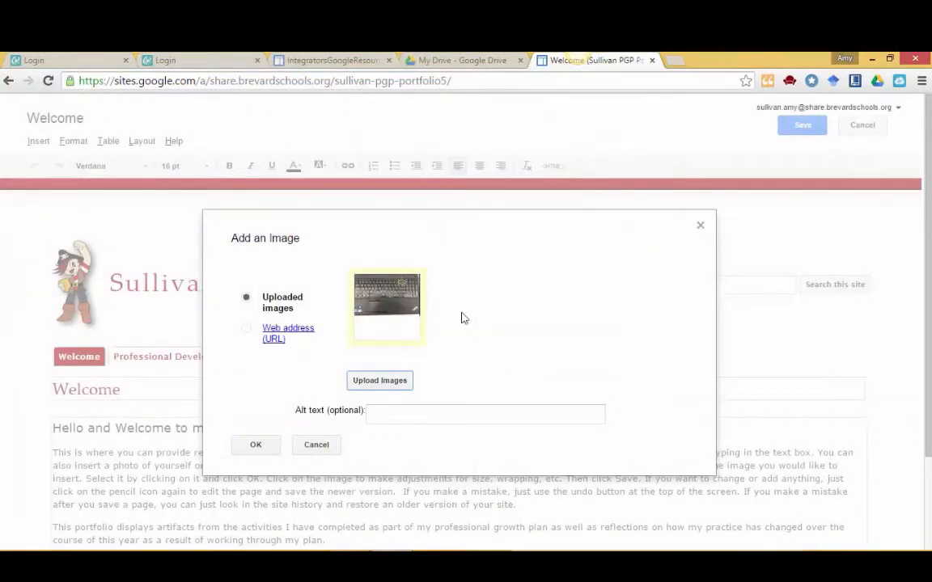
pyautogui.click(257, 447)
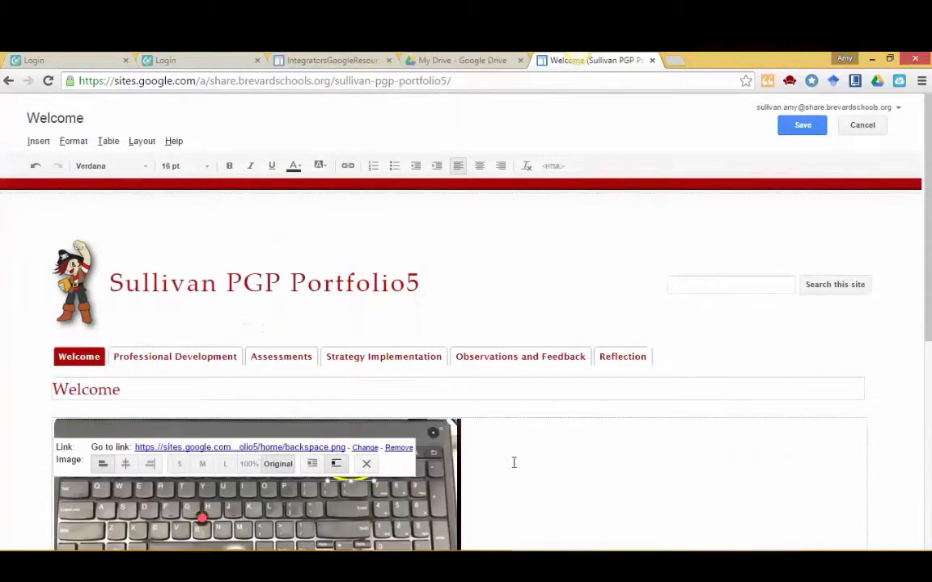
# - Wrap the page text around the inserted keyboard image and set the image size to small
pyautogui.scroll(-2, 588, 473)
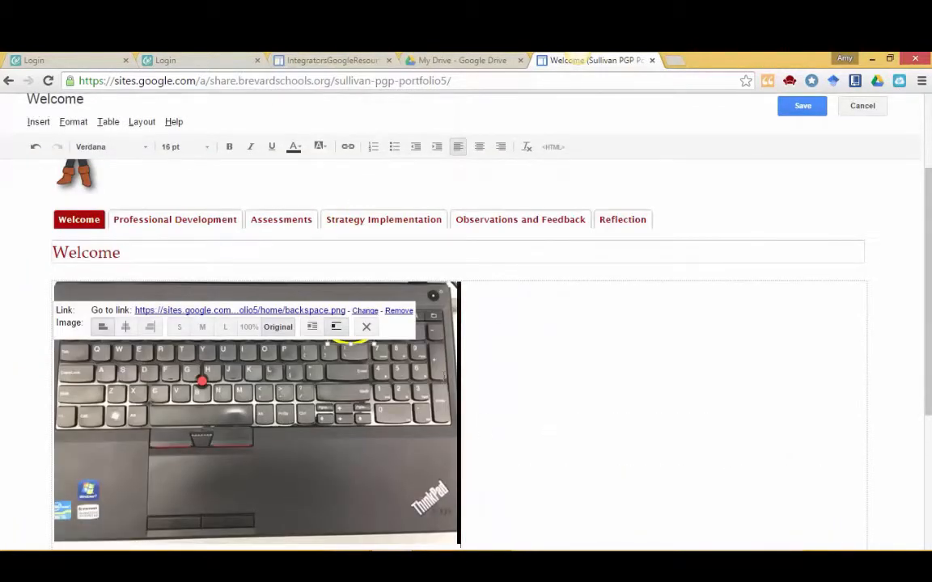
pyautogui.scroll(-2, 588, 473)
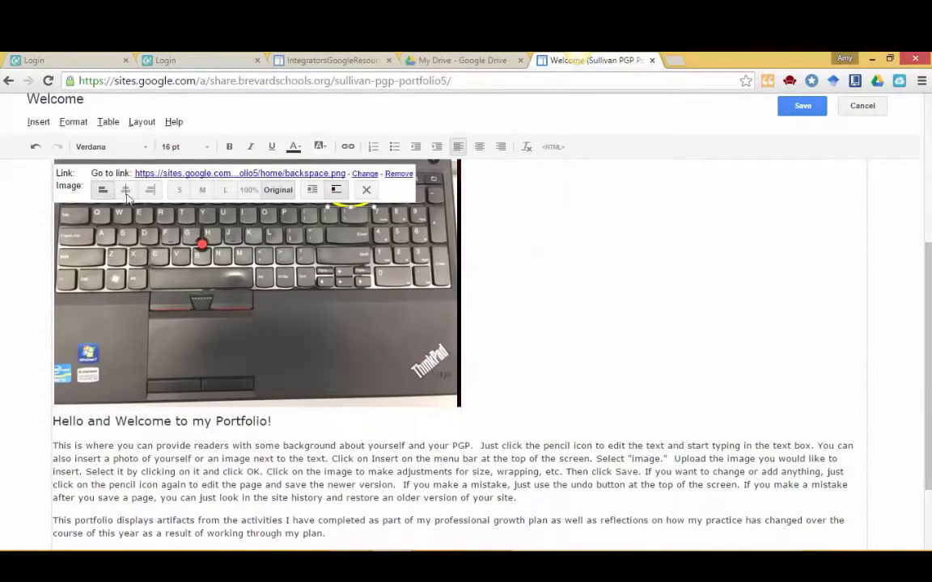
pyautogui.click(312, 189)
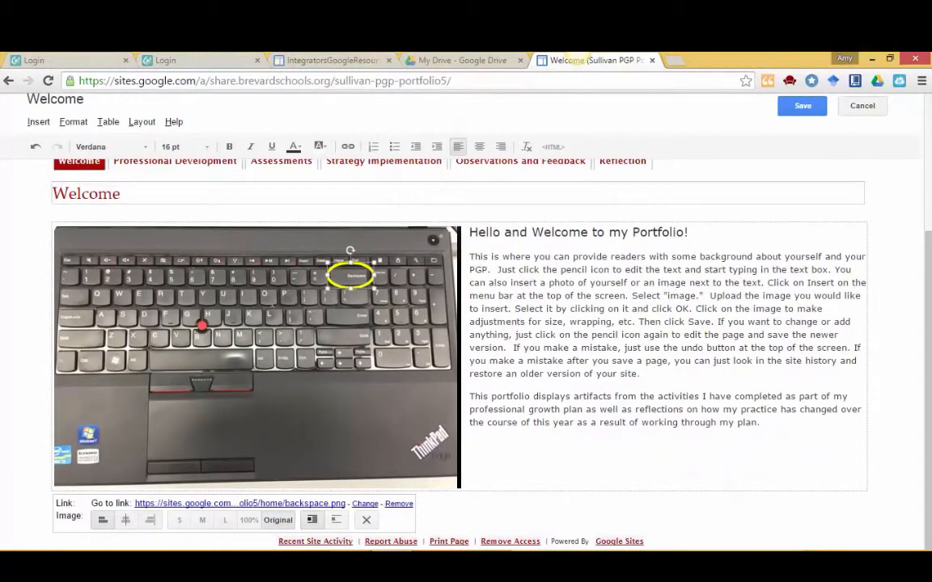
pyautogui.scroll(1, 466, 356)
pyautogui.scroll(-1, 211, 356)
pyautogui.click(179, 521)
# - Try the medium and large sizes on the keyboard image and return it to small
pyautogui.scroll(1, 183, 524)
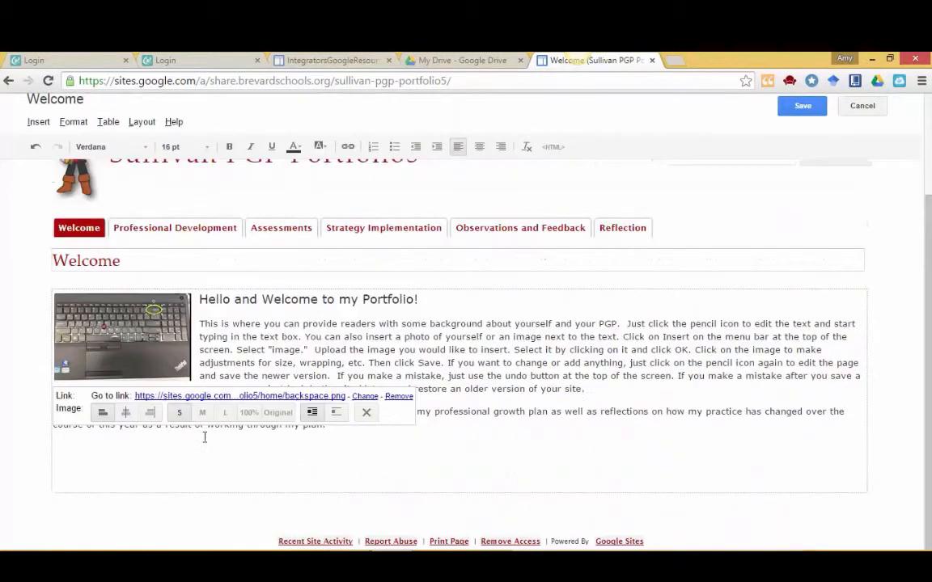
pyautogui.click(203, 411)
pyautogui.click(225, 466)
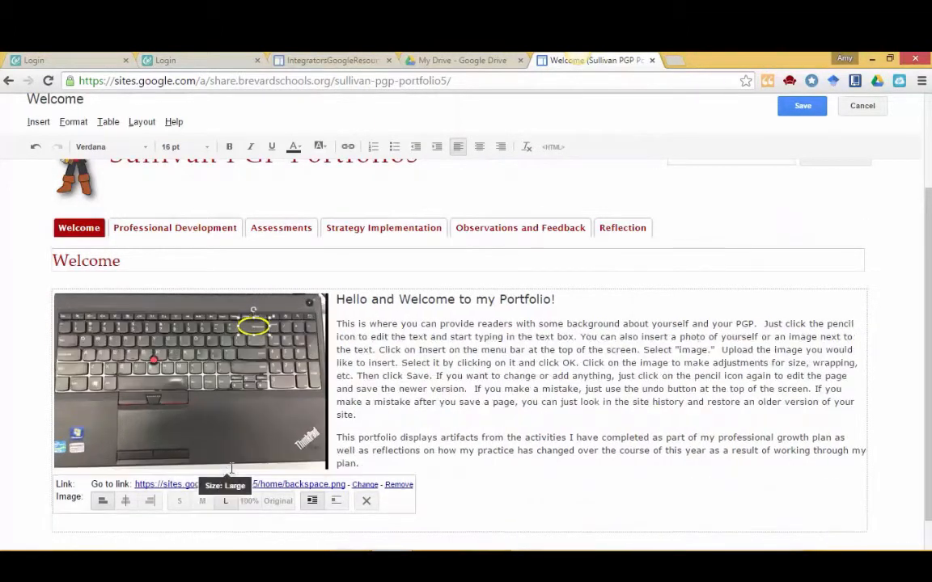
pyautogui.click(175, 504)
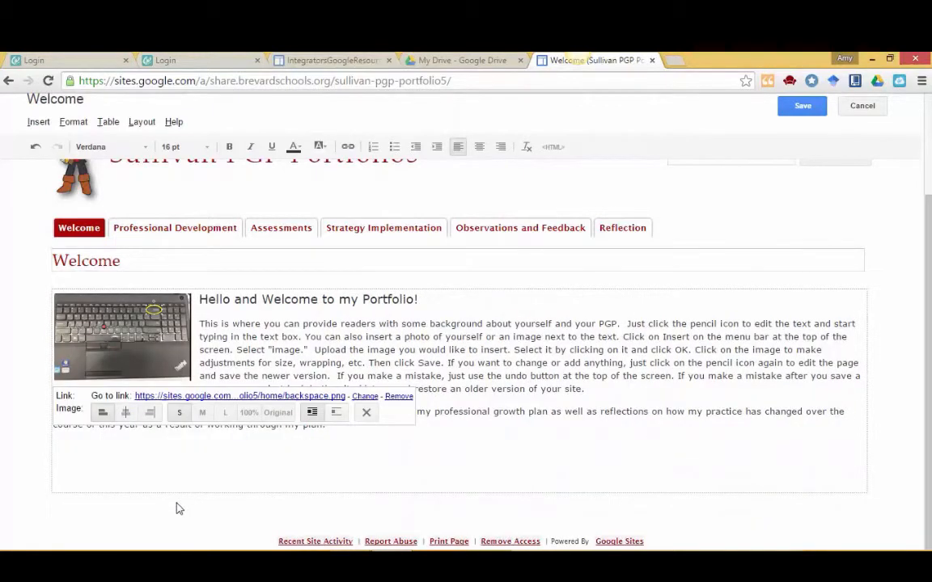
# - Try centre and right alignment on the keyboard image and return it to left alignment
pyautogui.click(127, 413)
pyautogui.click(156, 410)
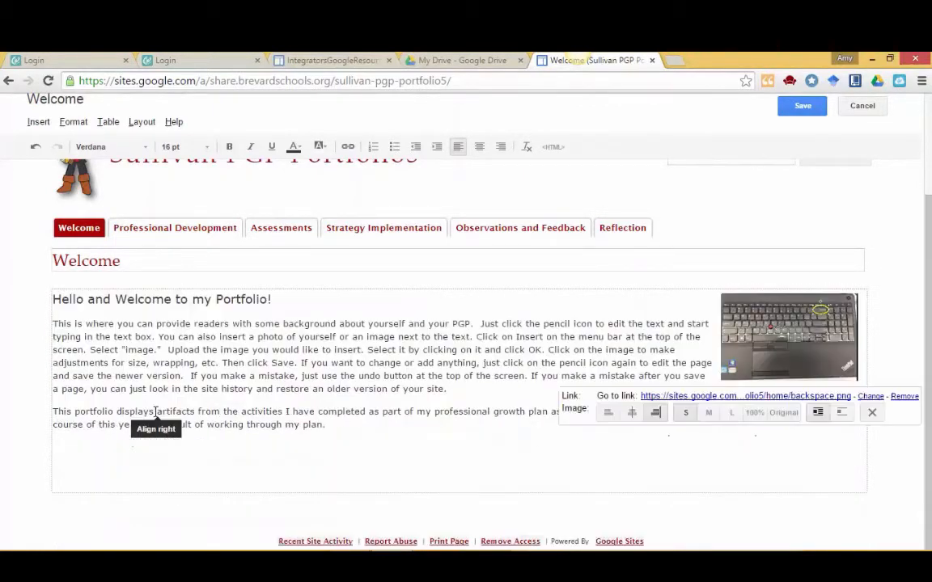
pyautogui.click(608, 412)
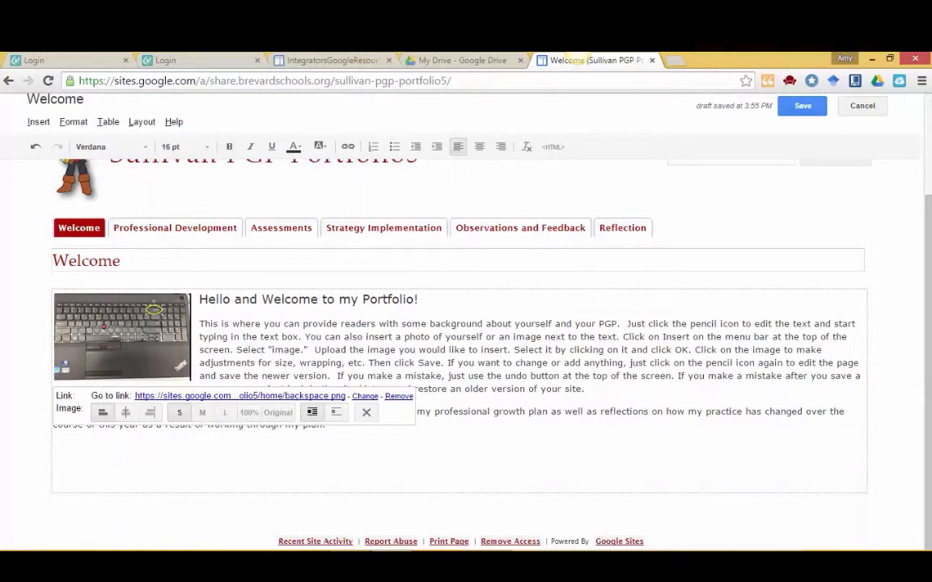
# - Remove the keyboard image from the Welcome page and save the page
pyautogui.click(367, 413)
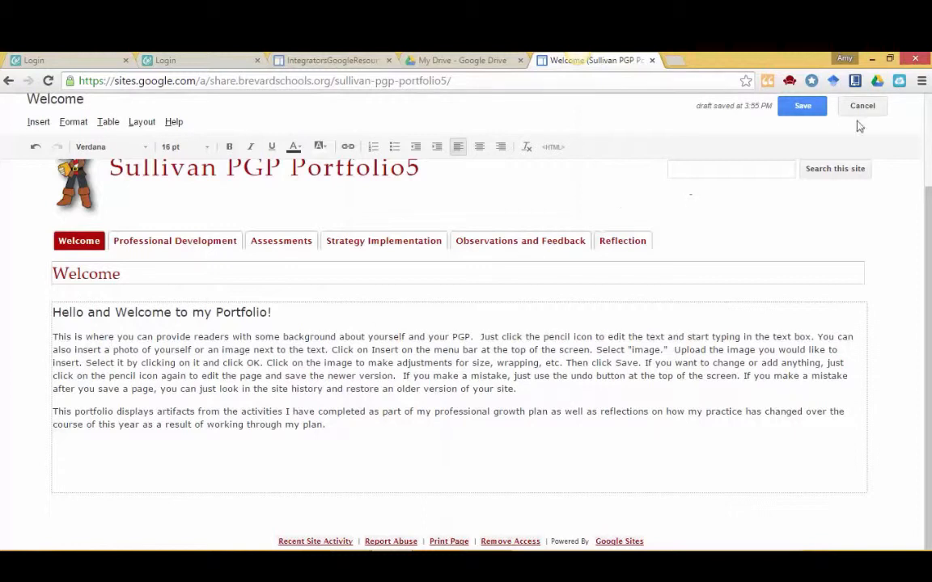
pyautogui.click(804, 108)
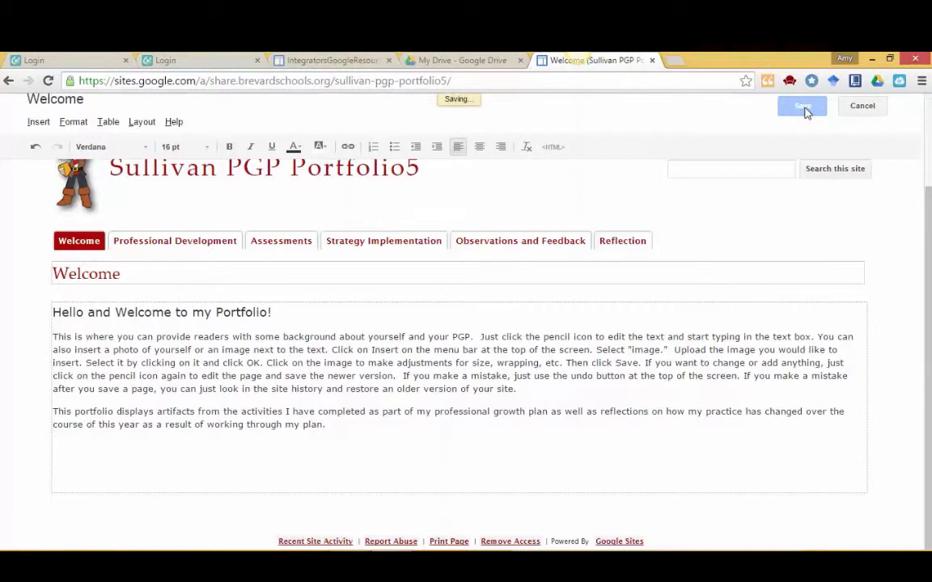